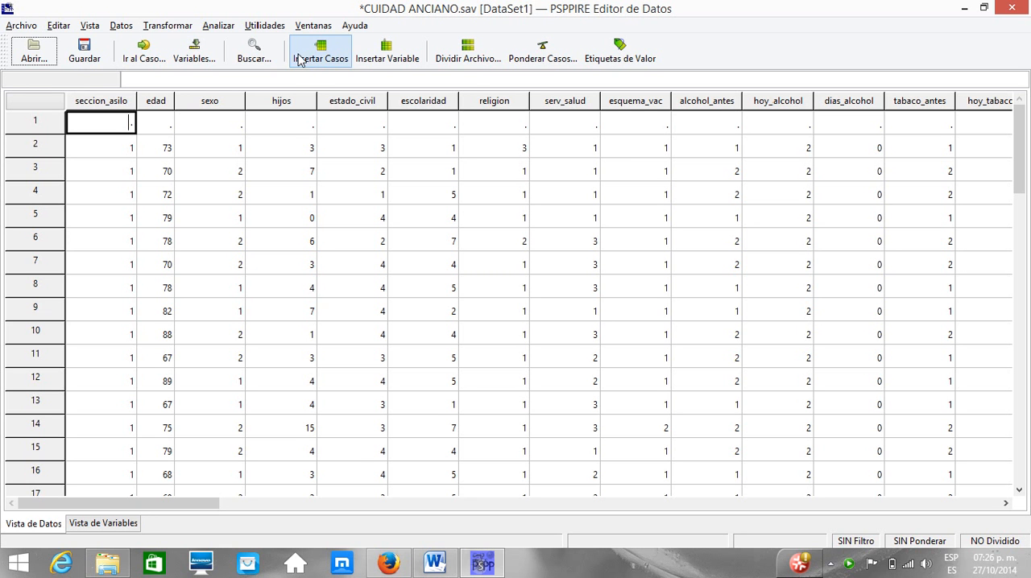
Step: Start a reliability analysis and add the ten Barthel index variables, from barthel_comida through the stairs item (b_escaleras), as its items
left_click(219, 27)
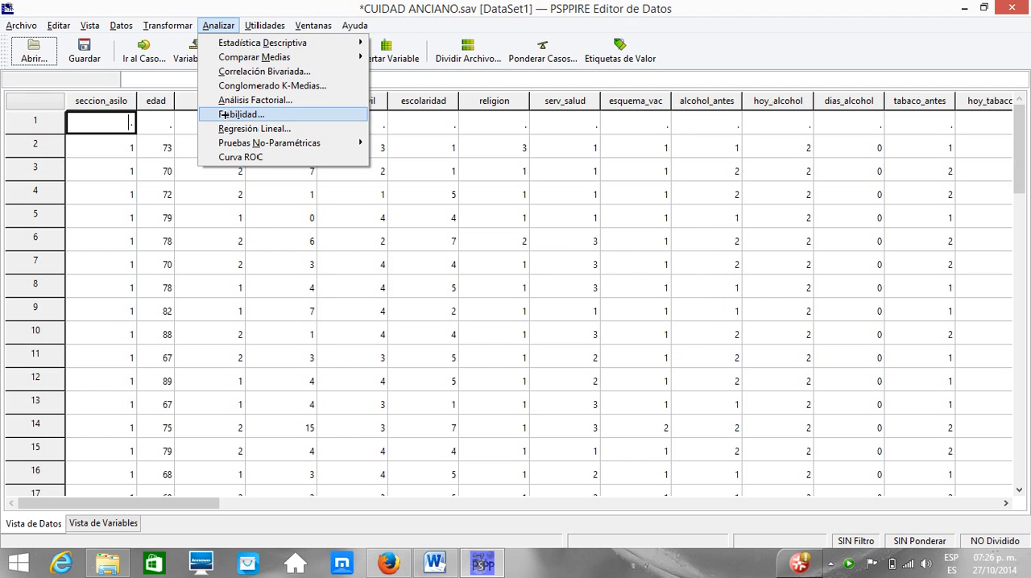
left_click(228, 117)
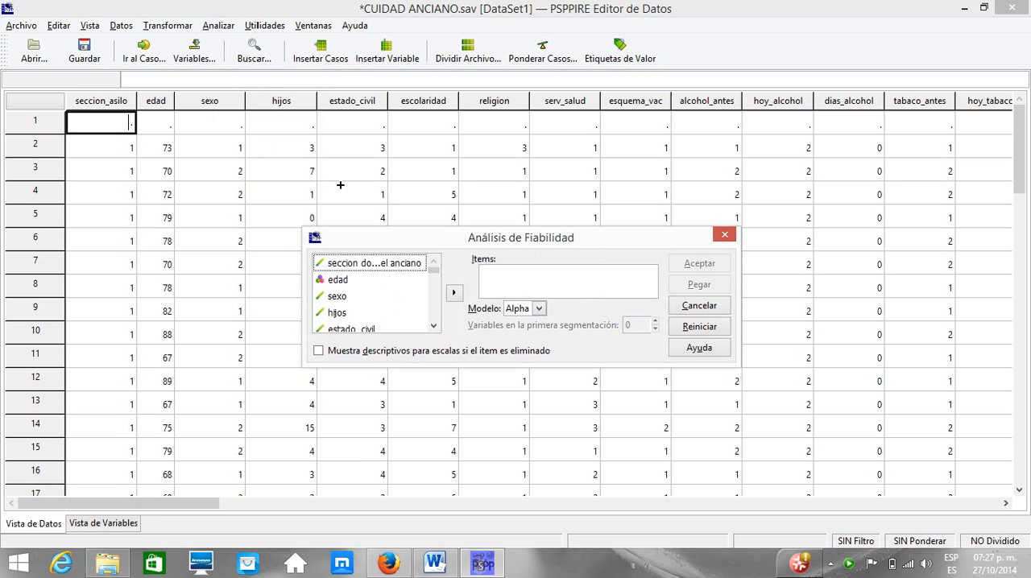
left_click(433, 326)
left_click(433, 325)
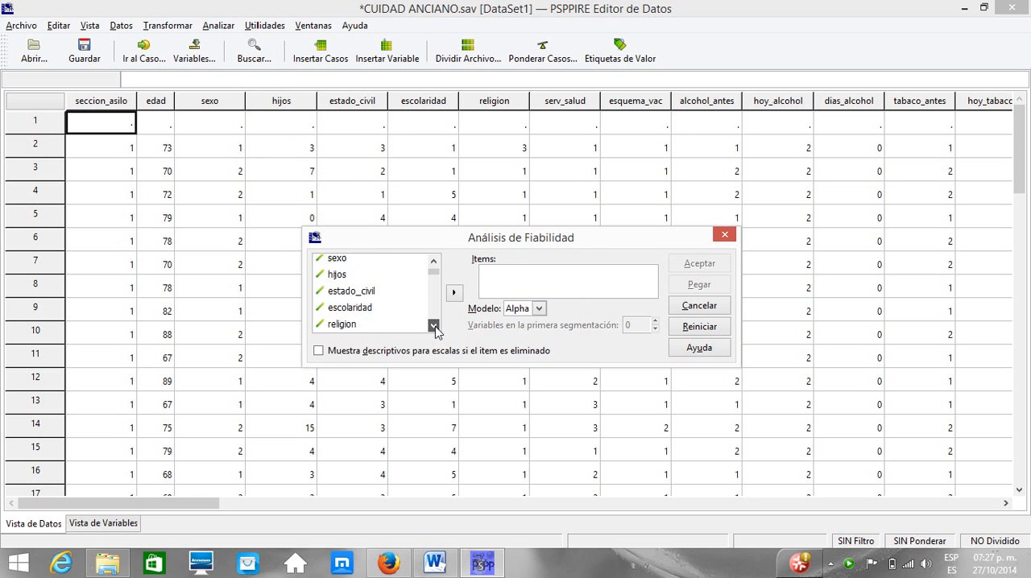
left_click(434, 325)
left_click(433, 325)
left_click(433, 326)
left_click(433, 325)
left_click(433, 325)
left_click(433, 325)
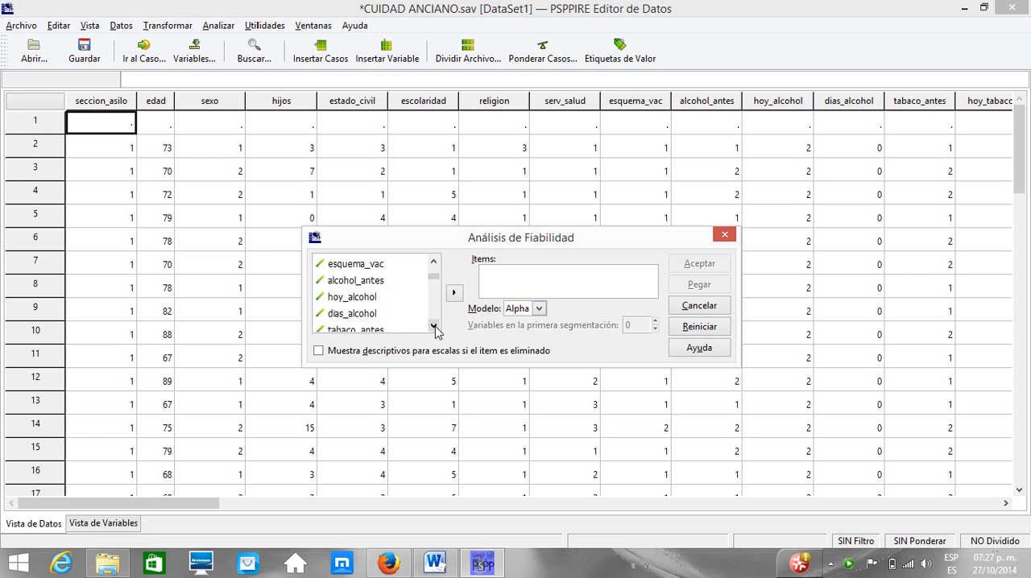
left_click(433, 325)
left_click(433, 326)
left_click(433, 326)
left_click(433, 325)
left_click(434, 325)
left_click(433, 326)
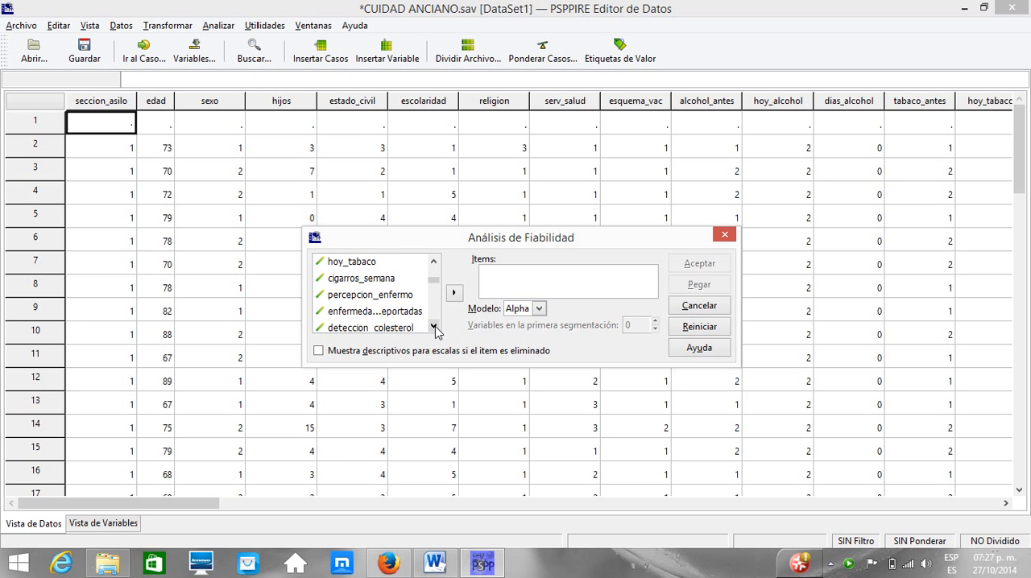
left_click(433, 325)
left_click(433, 325)
left_click(434, 325)
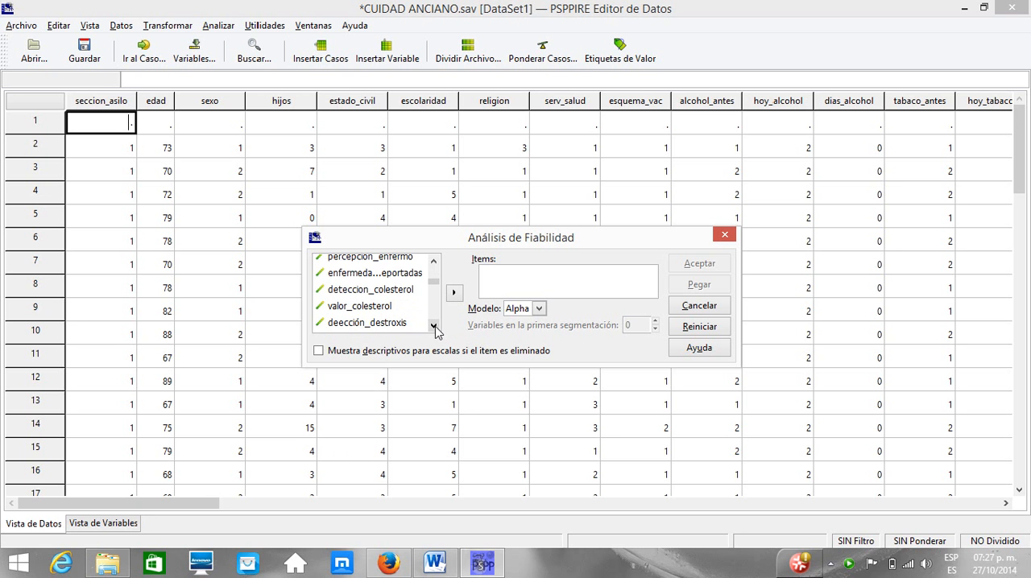
left_click(433, 325)
left_click(433, 326)
left_click(433, 325)
left_click(434, 326)
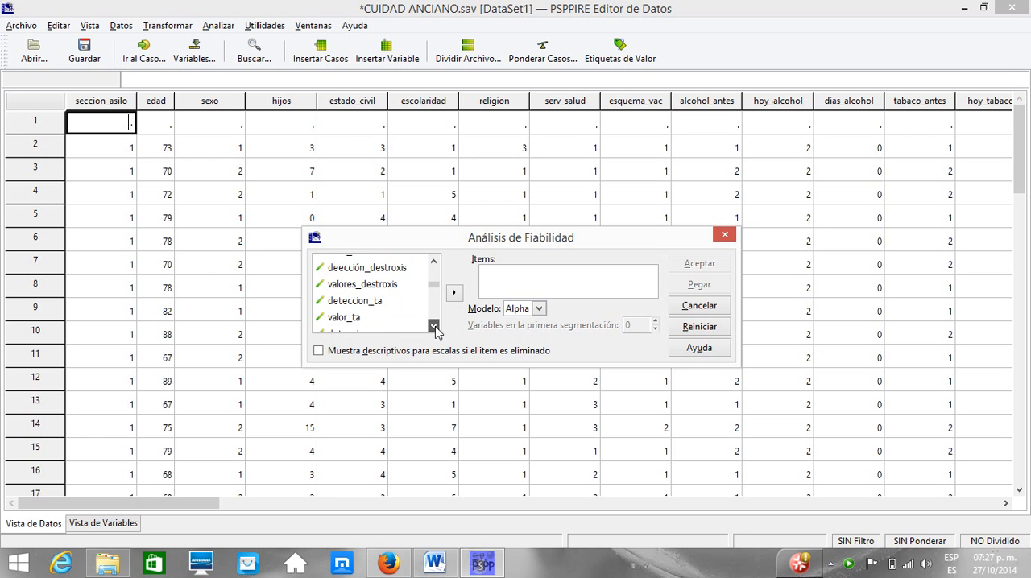
left_click(434, 325)
left_click(433, 326)
left_click(433, 325)
left_click(433, 326)
left_click(433, 325)
left_click(433, 325)
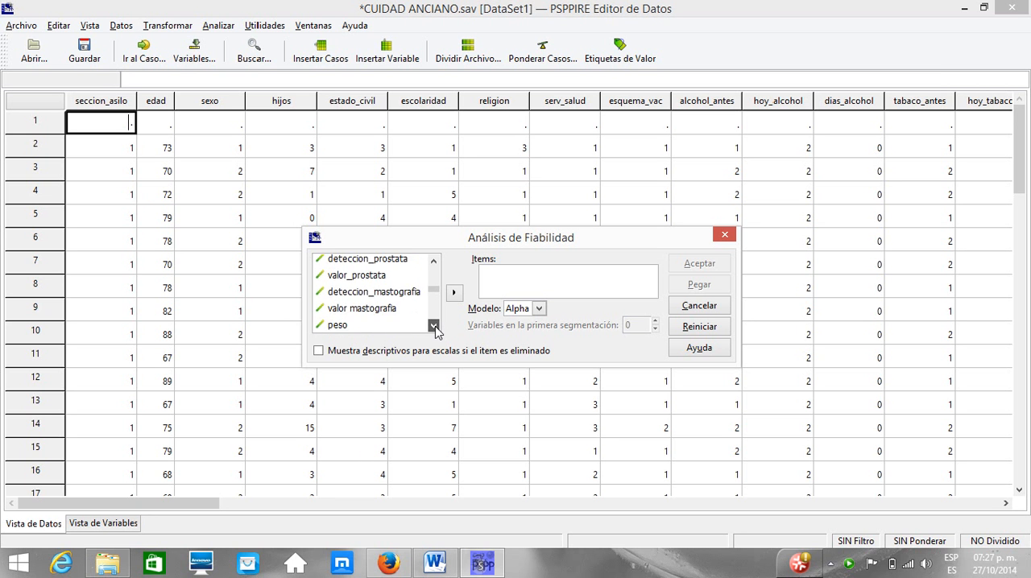
left_click(433, 325)
left_click(433, 325)
left_click(433, 326)
left_click(433, 325)
left_click(433, 325)
left_click(434, 325)
left_click(434, 325)
left_click(433, 325)
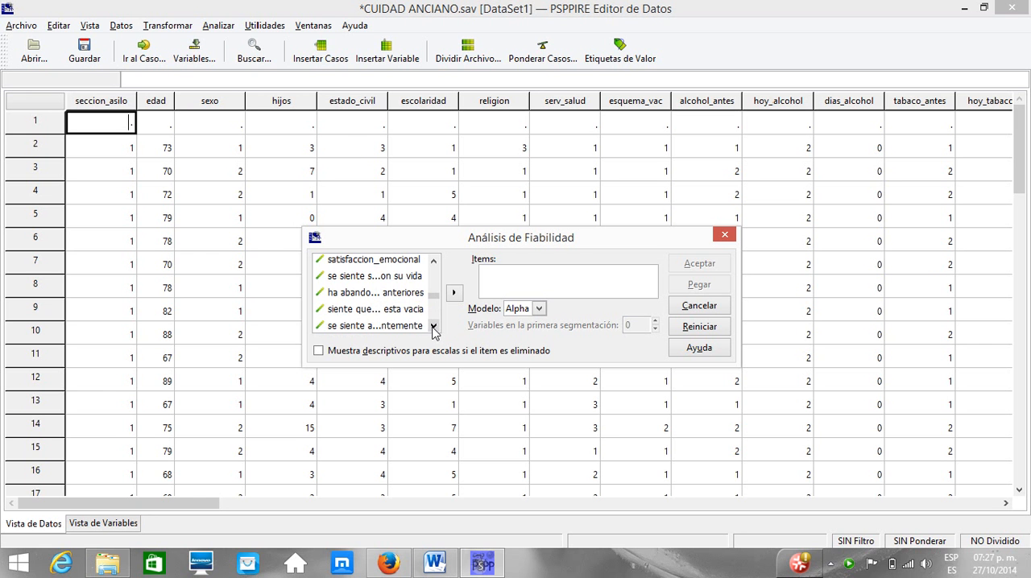
left_click(433, 325)
left_click(433, 326)
left_click(434, 326)
left_click(433, 326)
left_click(433, 326)
left_click(433, 325)
left_click(433, 326)
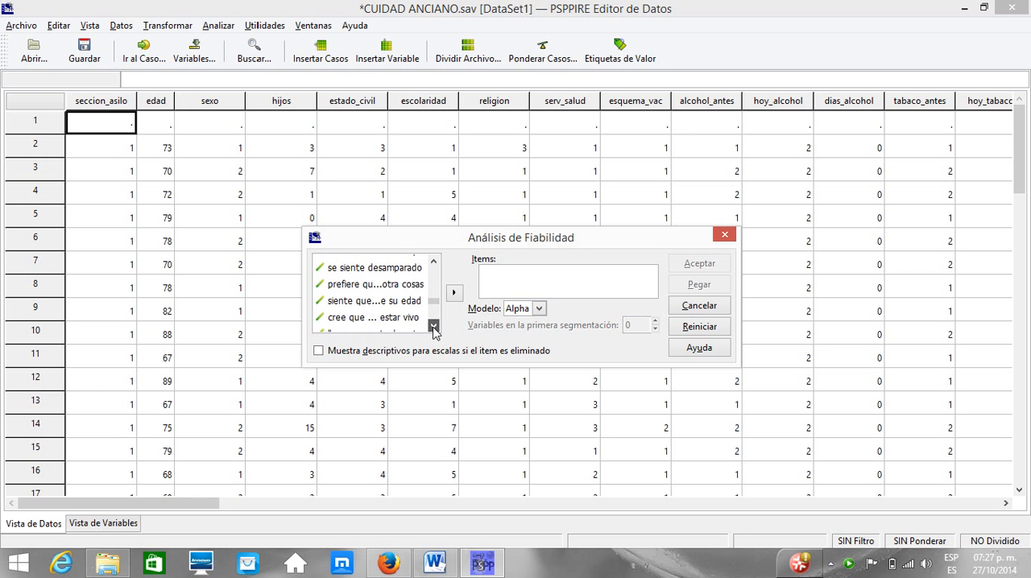
left_click(433, 325)
left_click(434, 326)
left_click(433, 325)
left_click(433, 325)
left_click(433, 326)
left_click(433, 325)
left_click(433, 326)
left_click(433, 326)
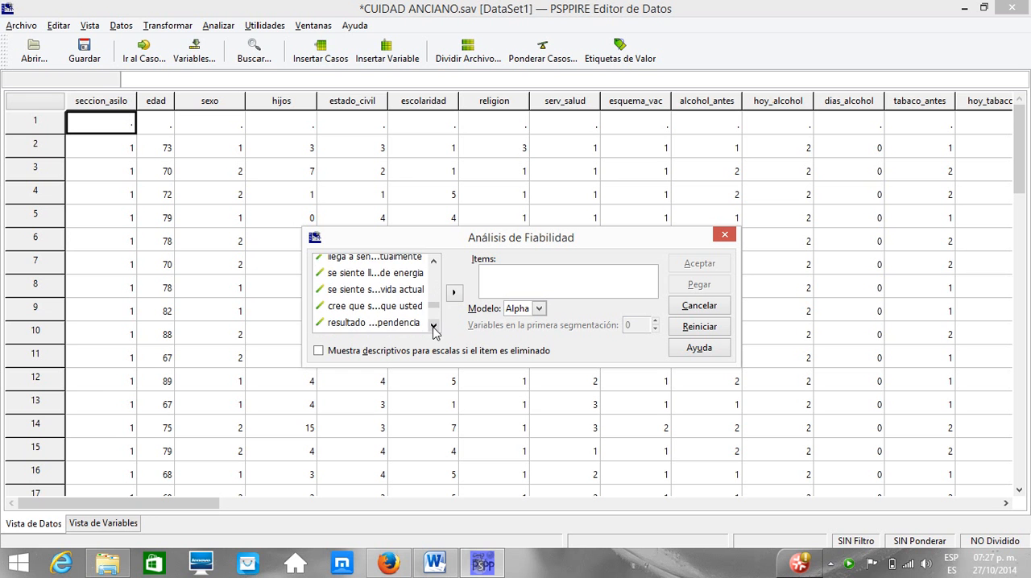
left_click(433, 325)
left_click(433, 326)
left_click(433, 325)
left_click(434, 325)
left_click(433, 326)
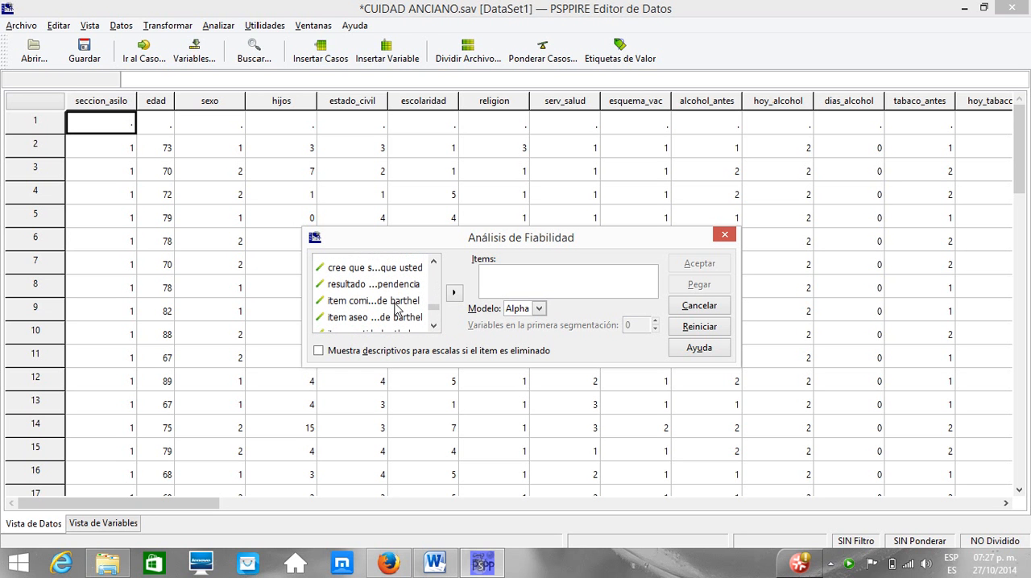
left_click(396, 304)
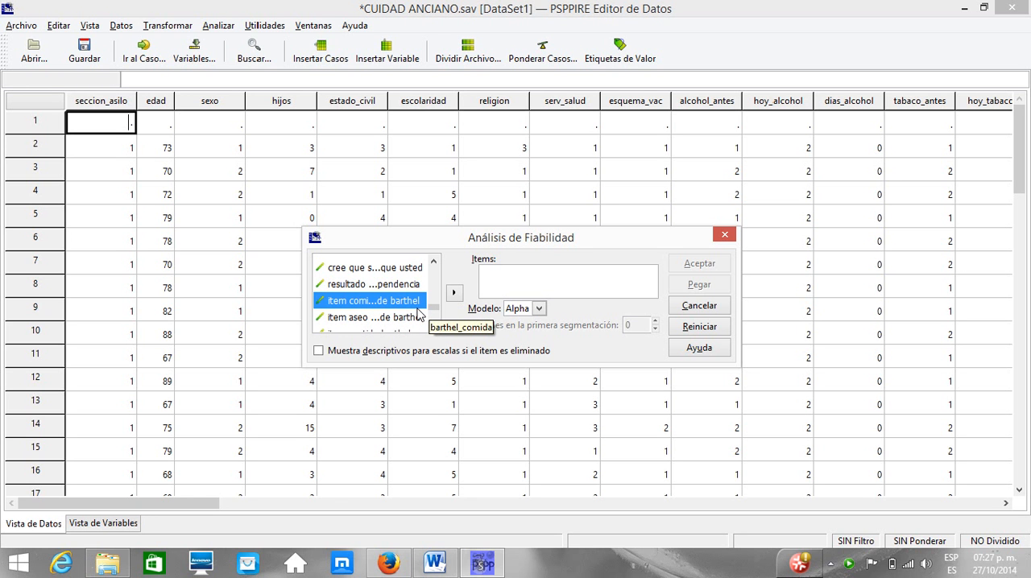
left_click(434, 326)
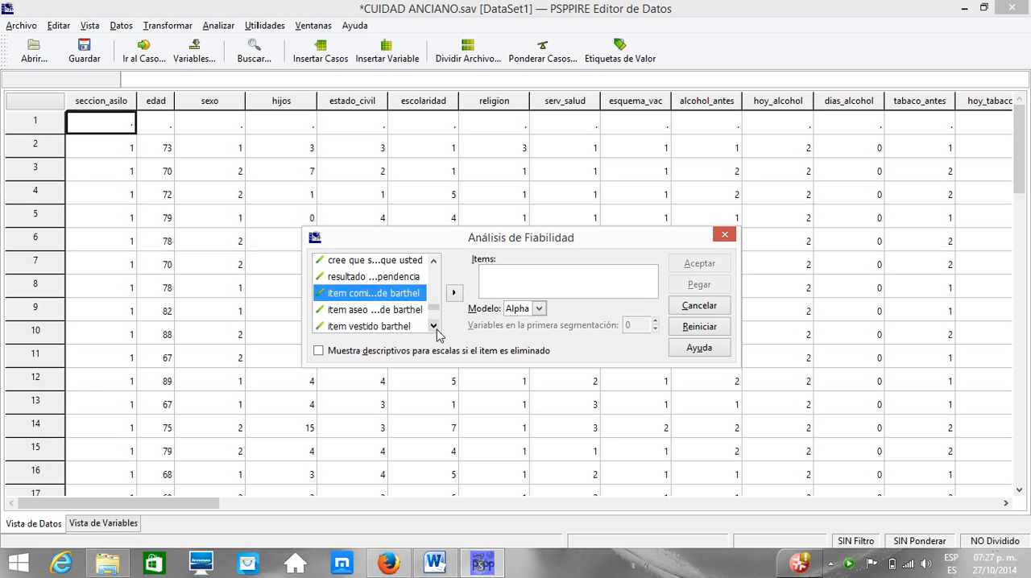
left_click(434, 326)
left_click(435, 326)
left_click(434, 326)
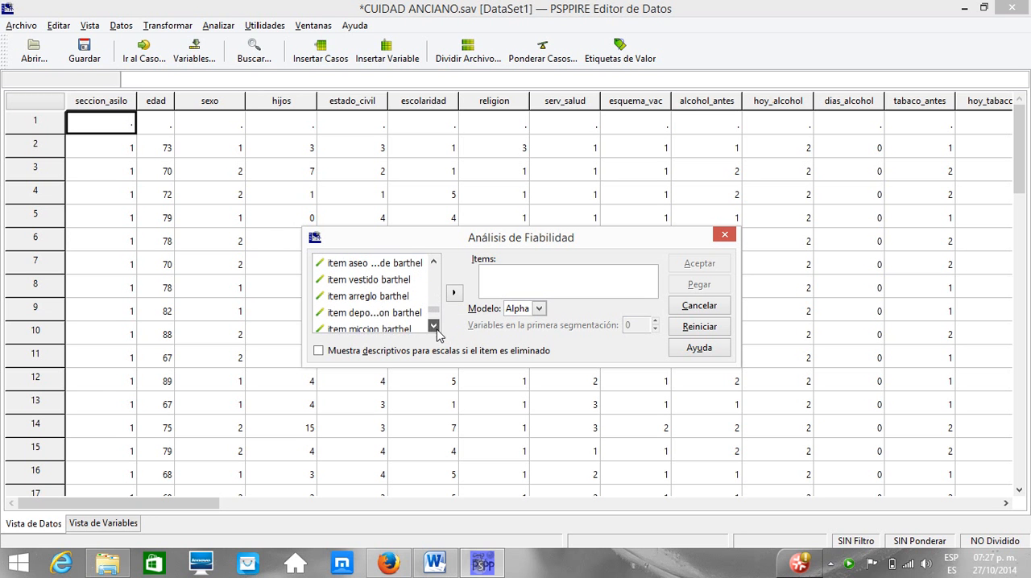
left_click(434, 326)
left_click(434, 326)
left_click(435, 326)
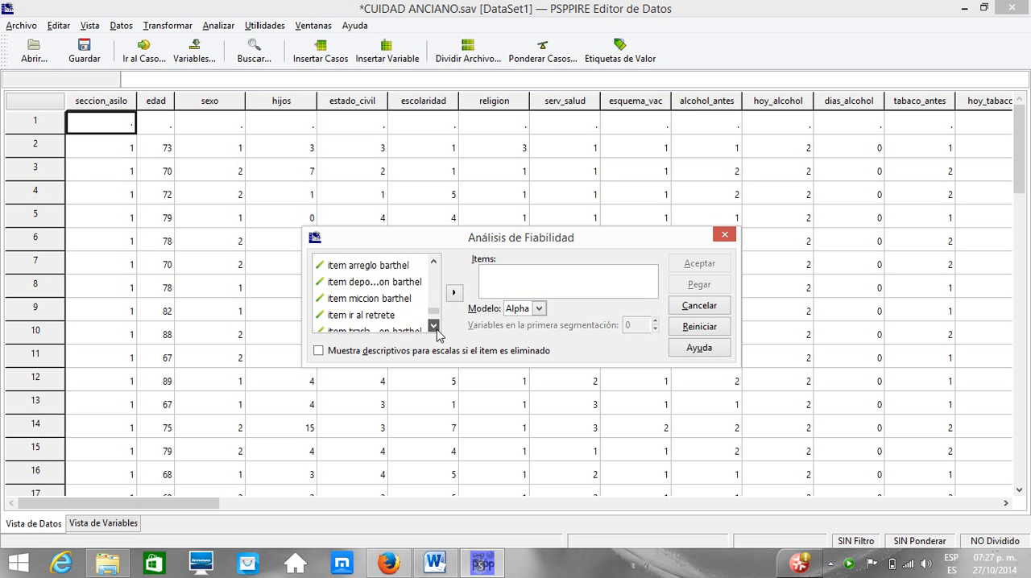
left_click(434, 326)
left_click(434, 326)
left_click(434, 326)
left_click(434, 326)
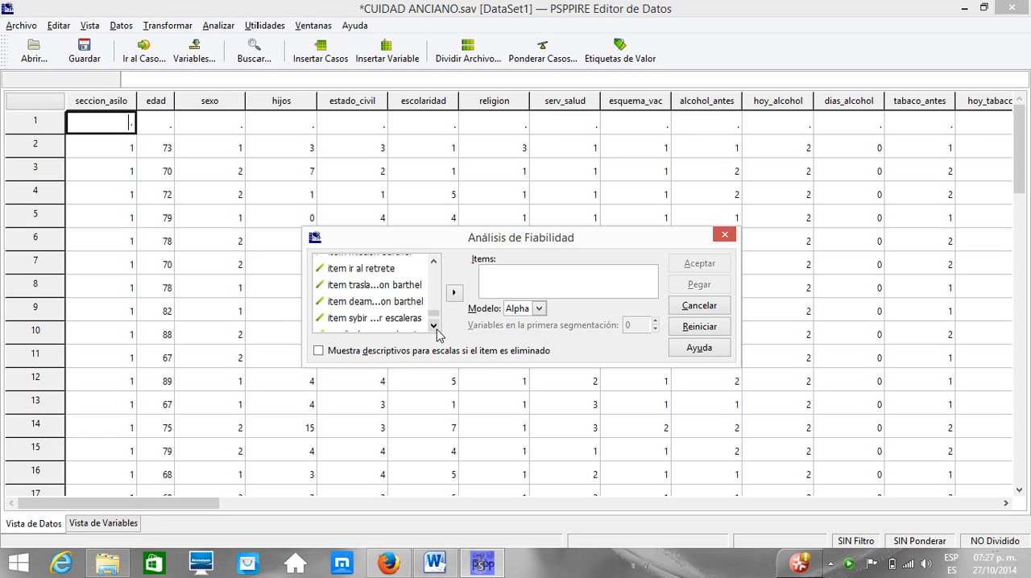
left_click(434, 326)
left_click(434, 326)
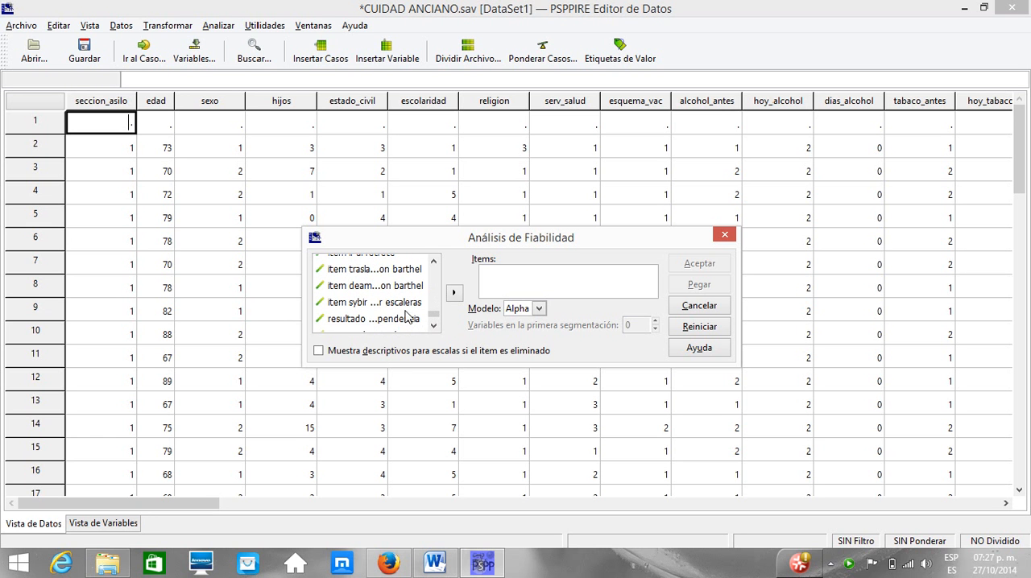
left_click(404, 307, "shift")
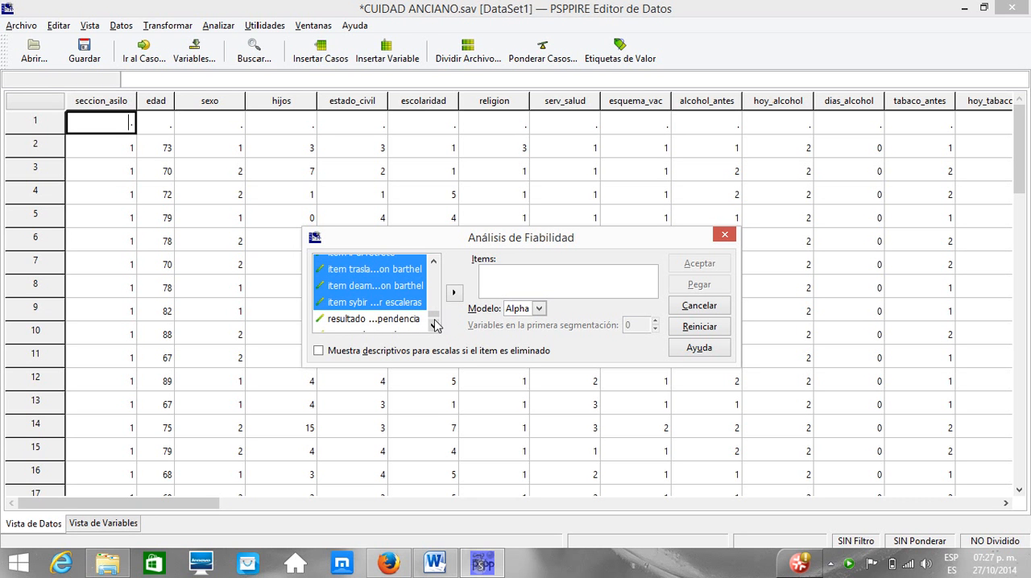
left_click(454, 295)
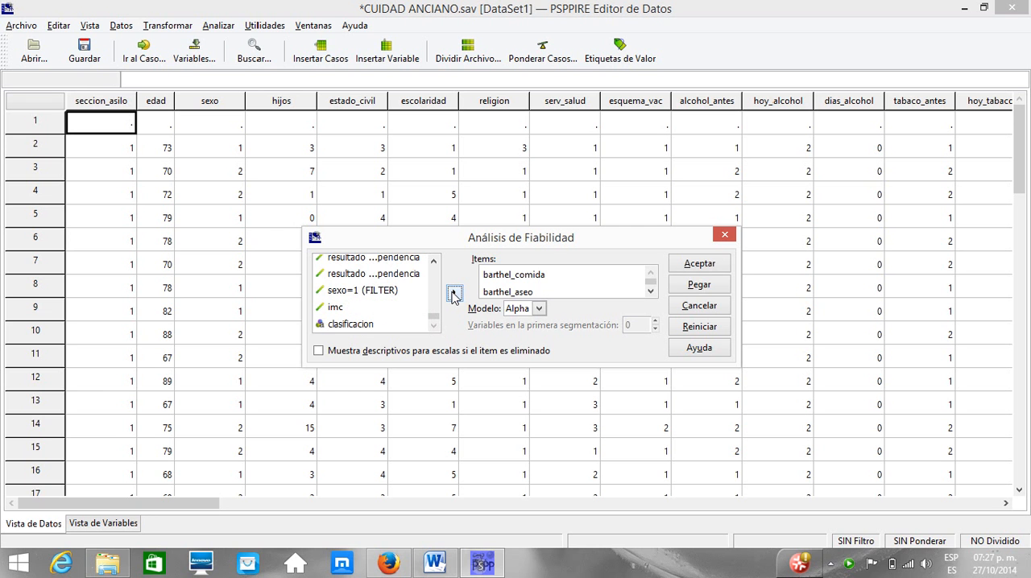
Step: Run the reliability analysis with the Alpha model and scale descriptives shown if an item is deleted
left_click(320, 355)
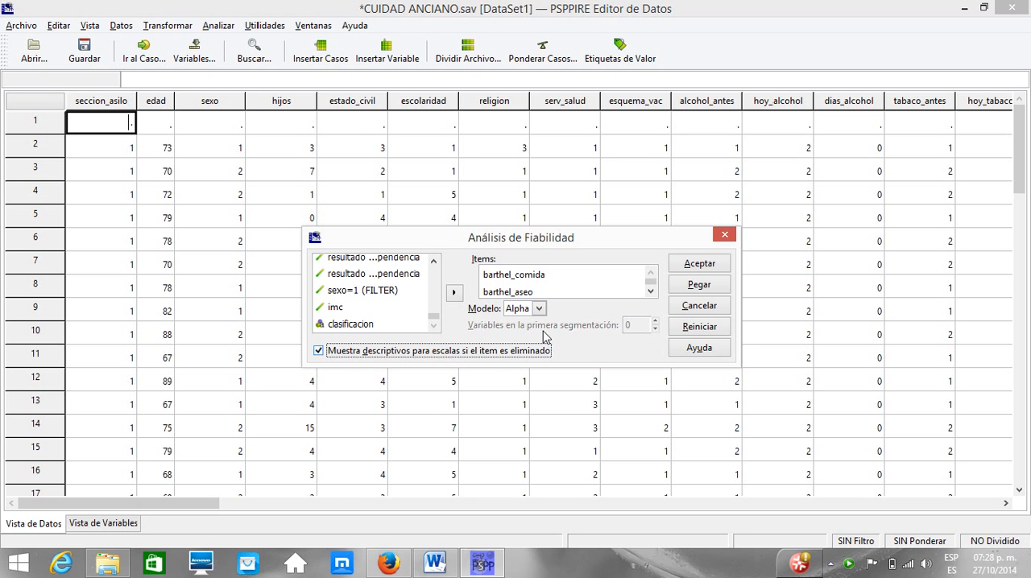
left_click(539, 310)
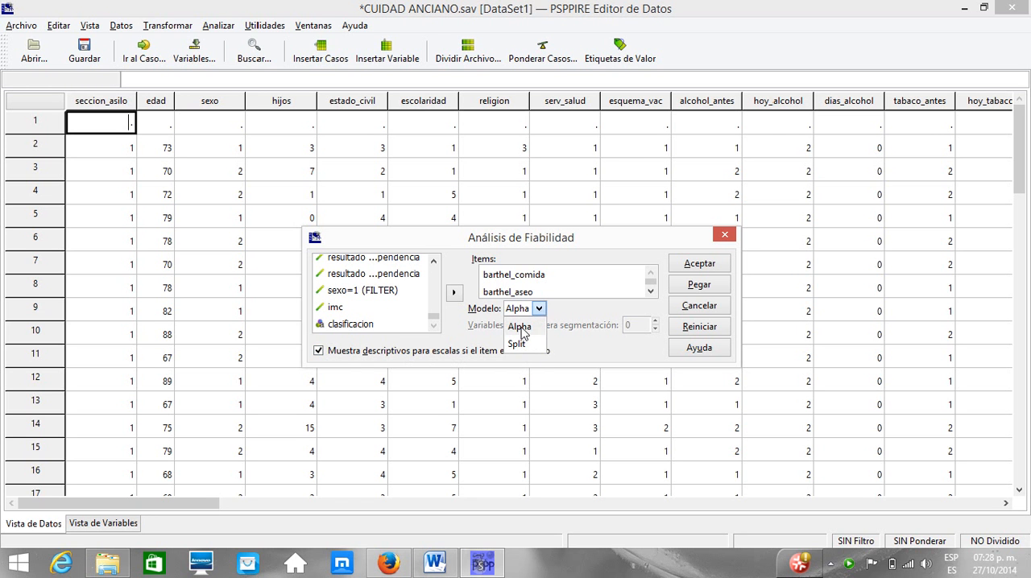
left_click(520, 328)
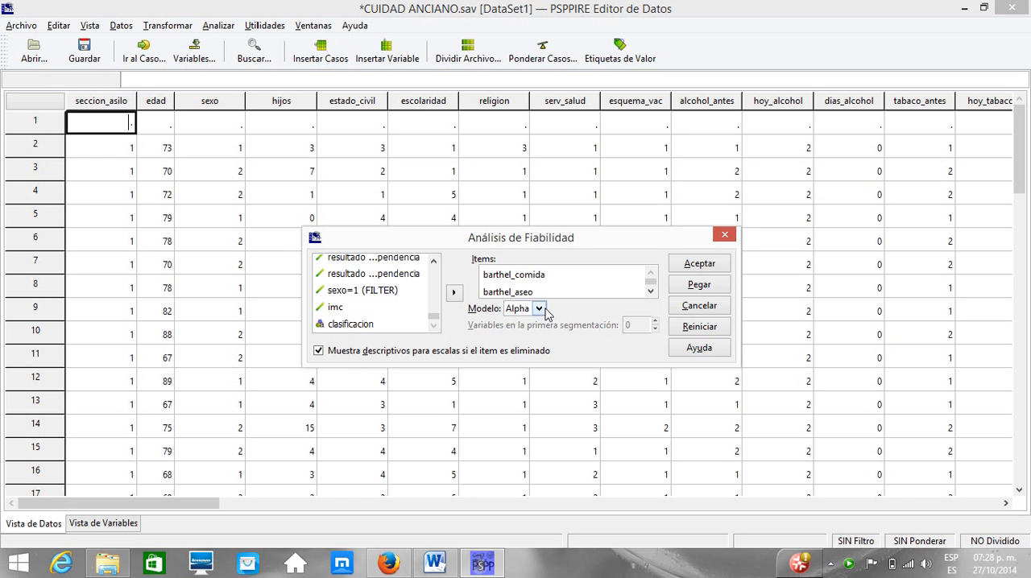
left_click(701, 266)
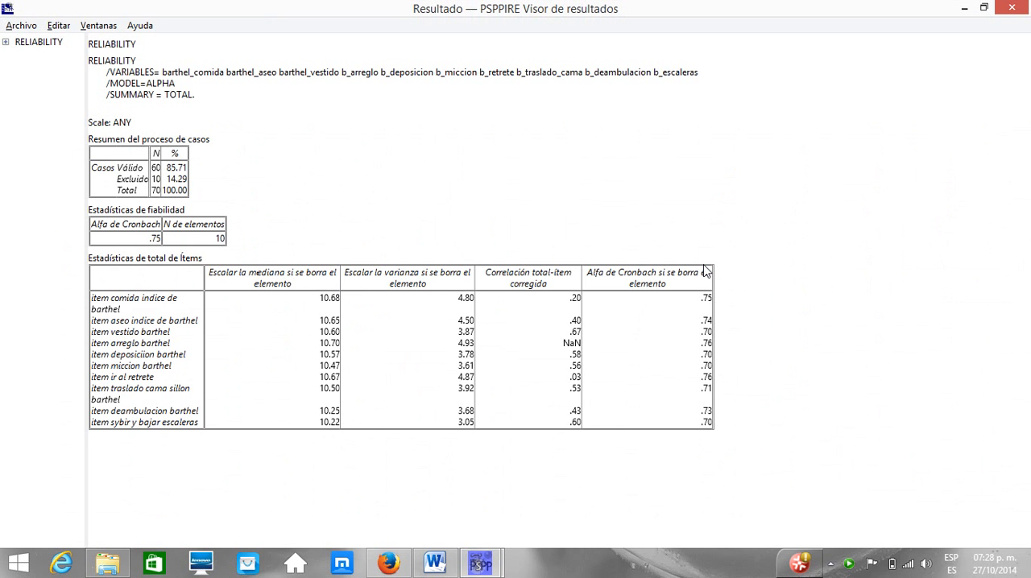